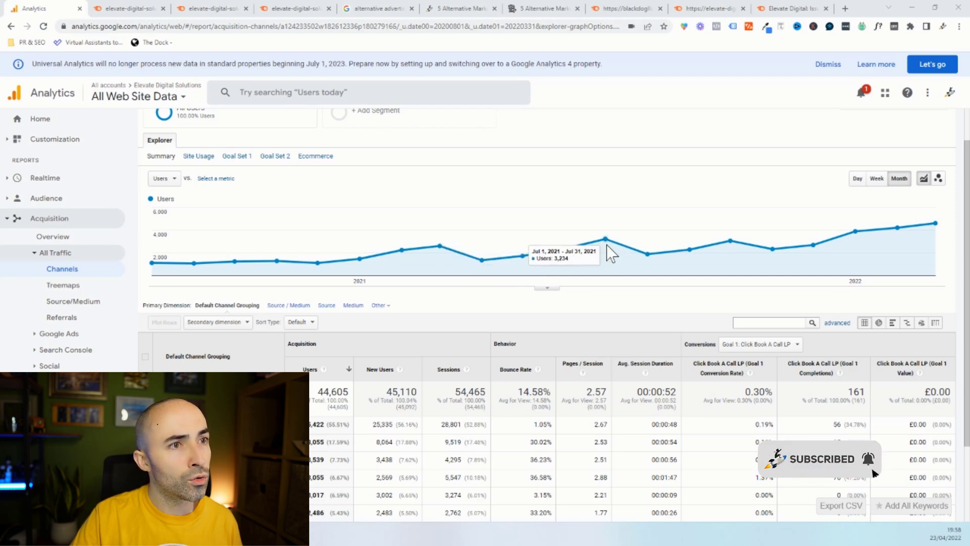
Switch to Semrush's Domain Overview for elevate-digital-solutions.com, showing 2.3K organic traffic and 2.4K backlinks
left_click(112, 9)
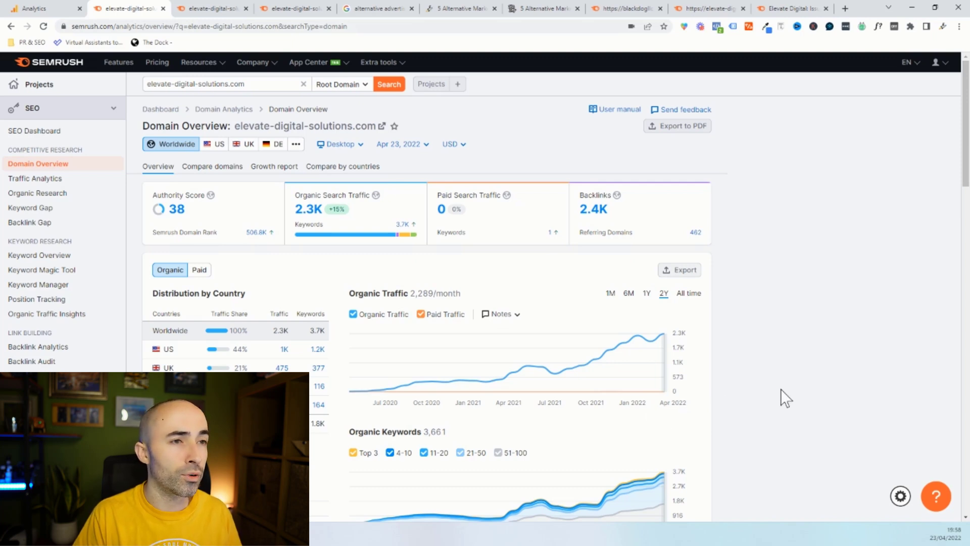
mouse_move(548, 382)
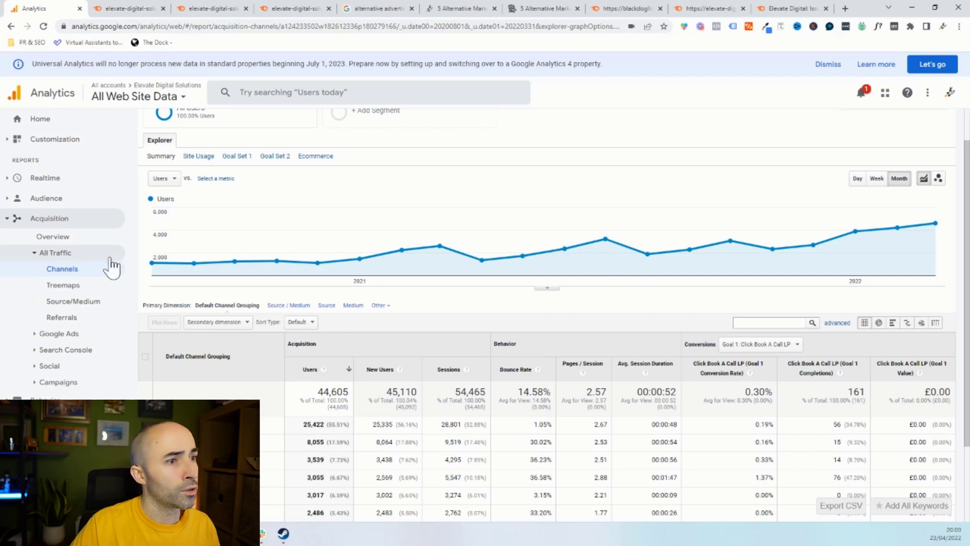
left_click(138, 11)
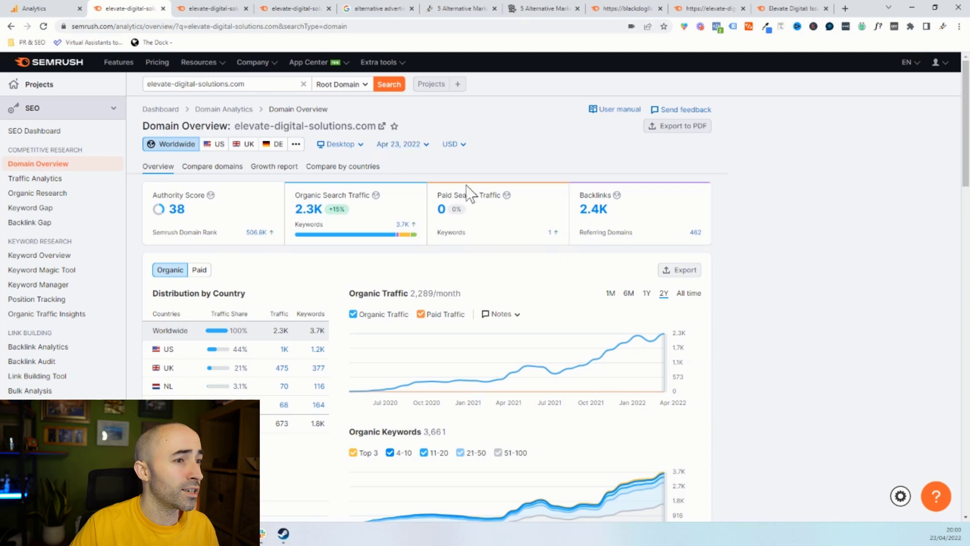
mouse_move(556, 388)
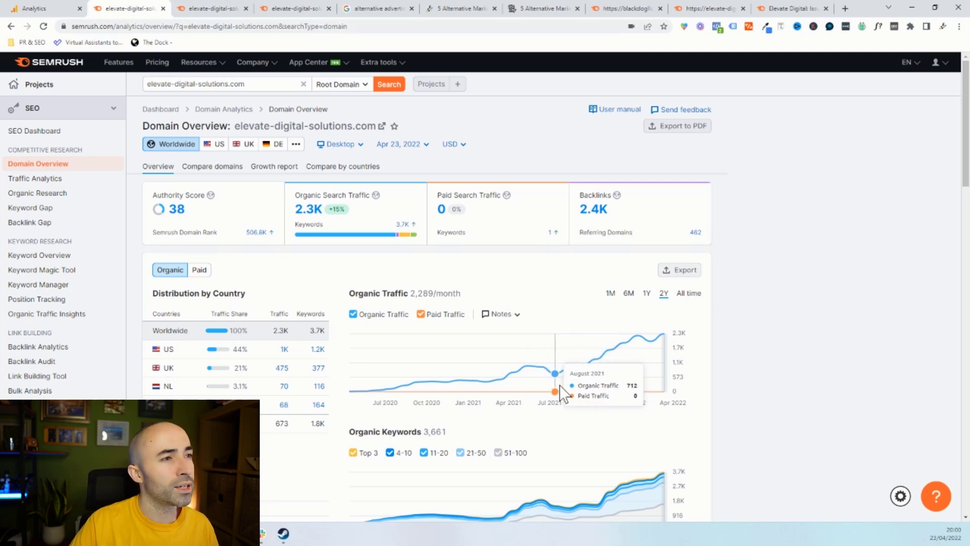
left_click(30, 9)
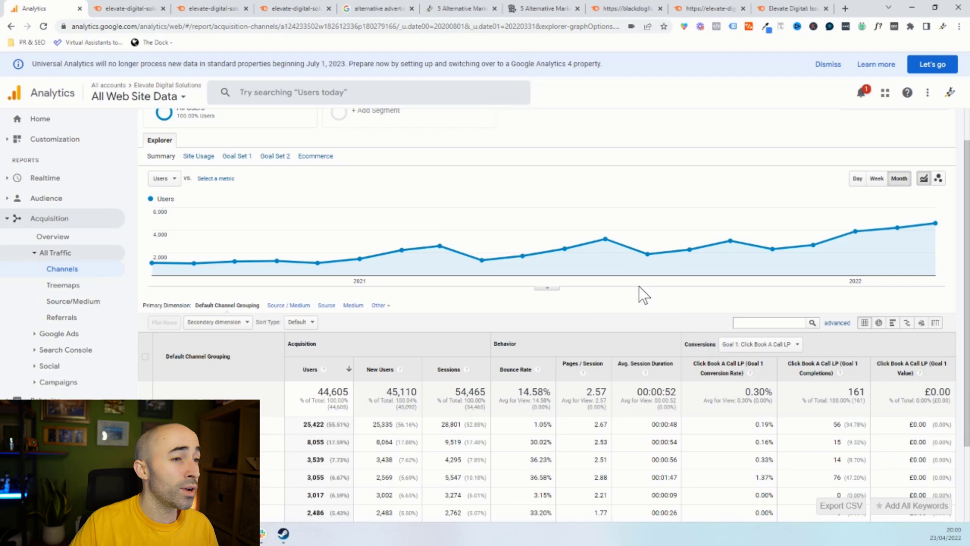
mouse_move(605, 240)
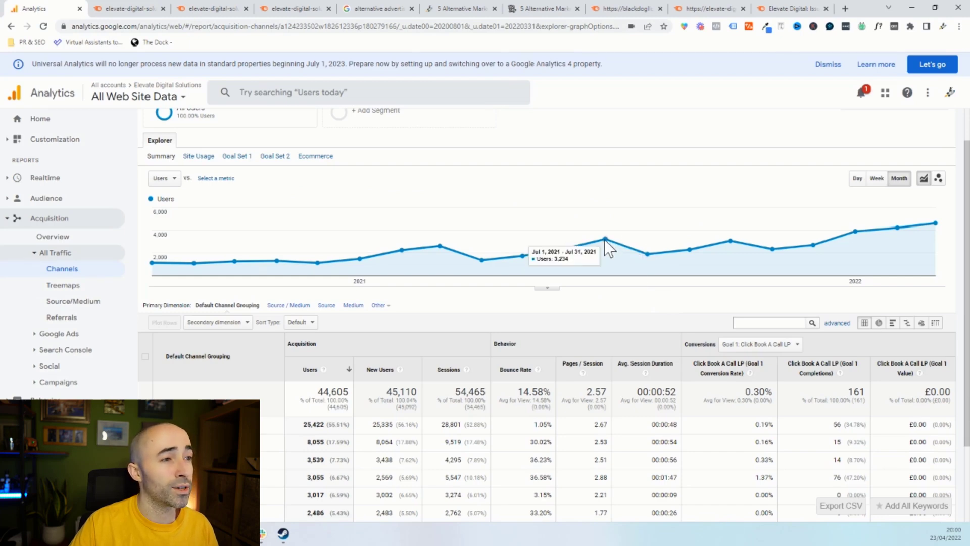
left_click(142, 8)
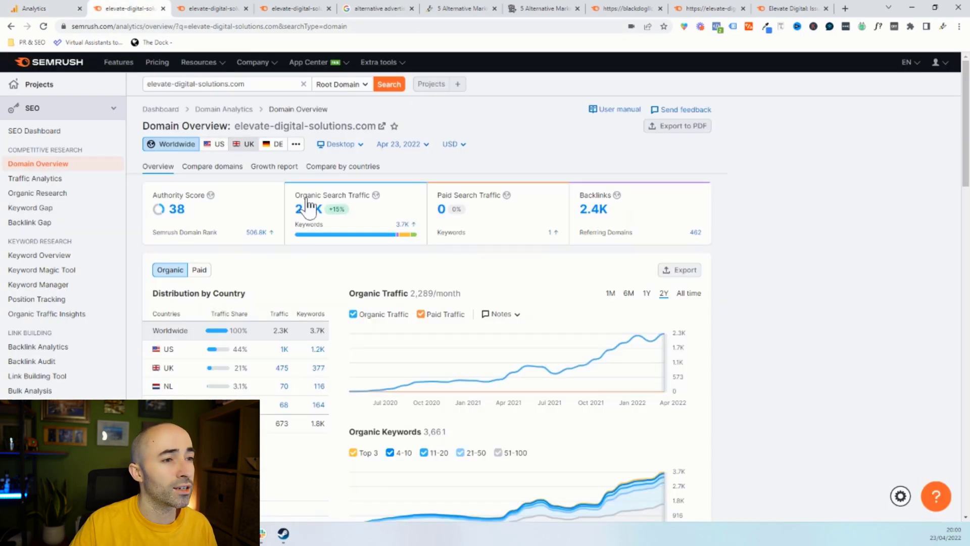
mouse_move(537, 372)
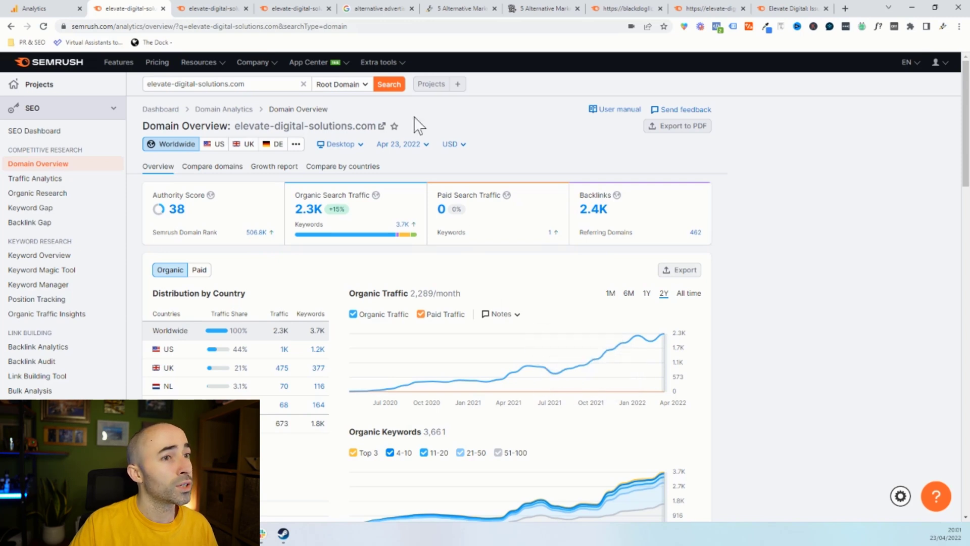
Review the site's backlink and referring-domain trends in Backlink Analytics, then go back to Domain Overview
left_click(214, 10)
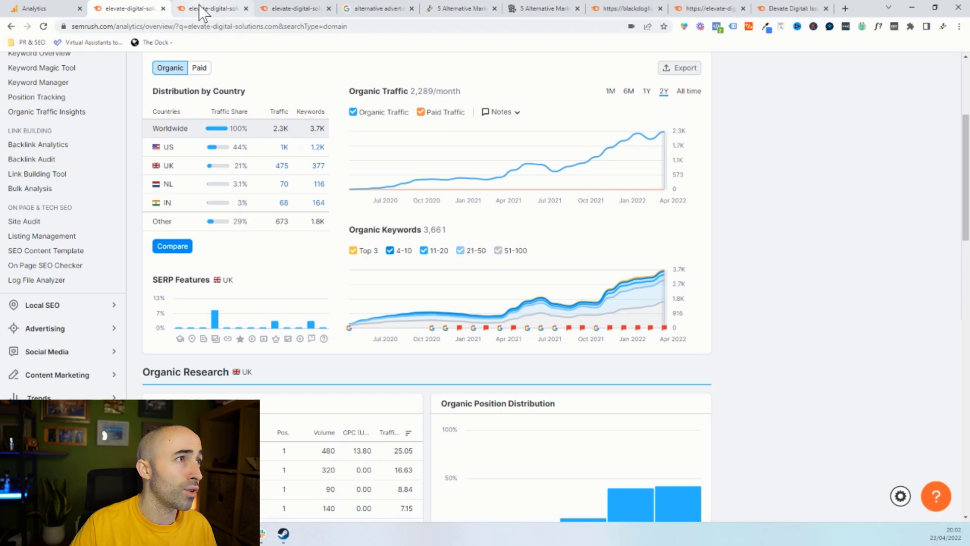
left_click(179, 8)
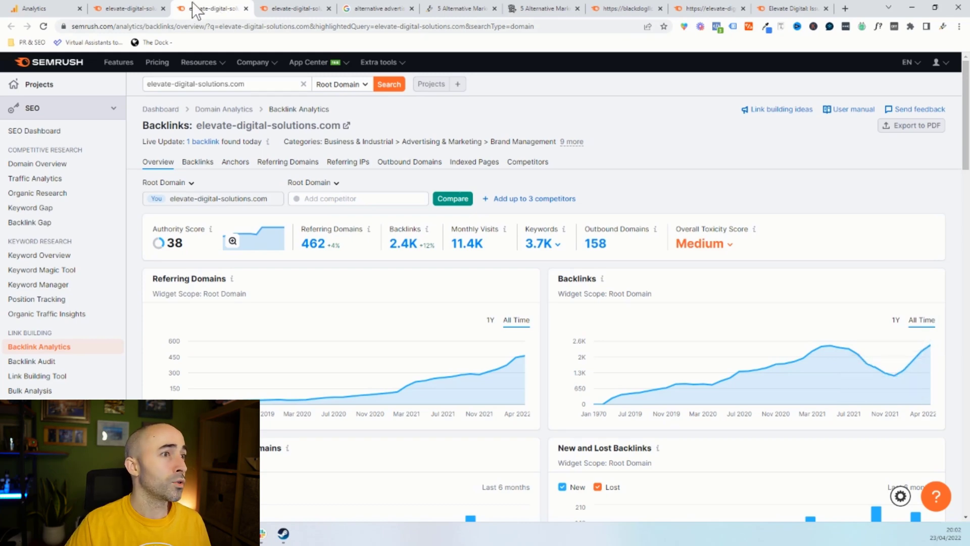
left_click(136, 9)
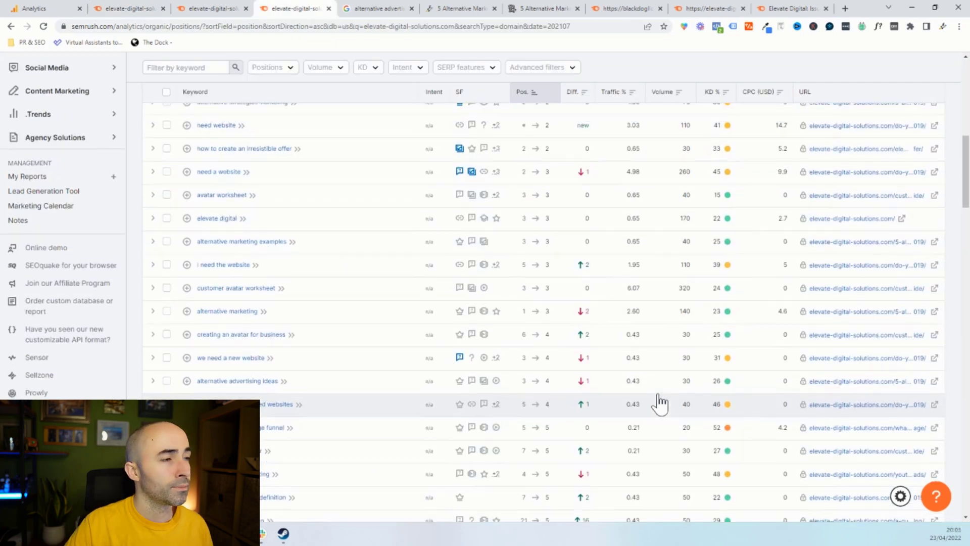
scroll(659, 401, "up", 5)
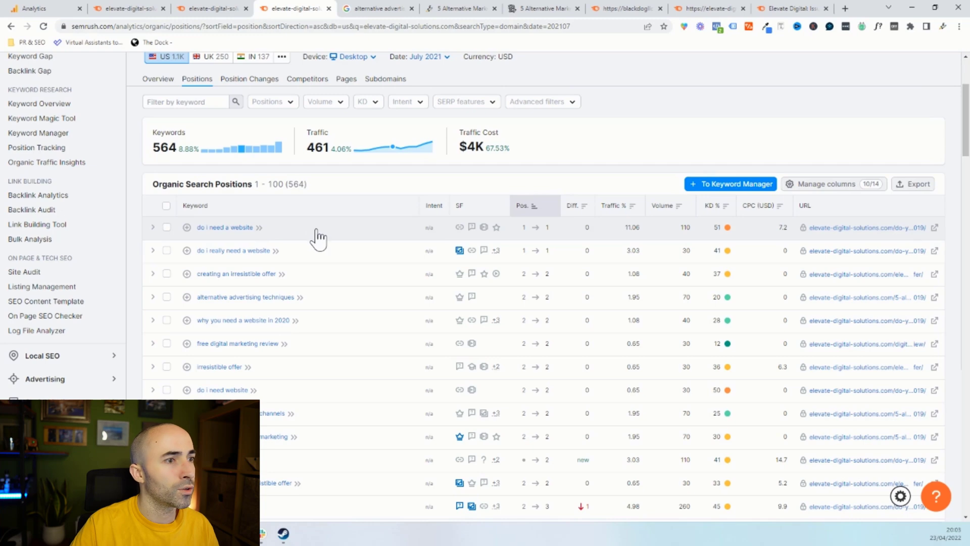
scroll(353, 232, "up", 3)
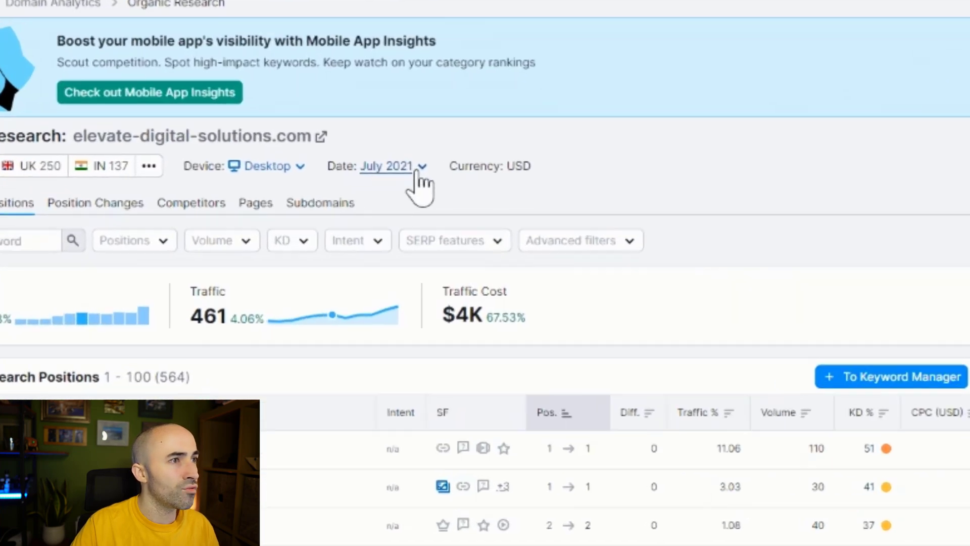
left_click(443, 208)
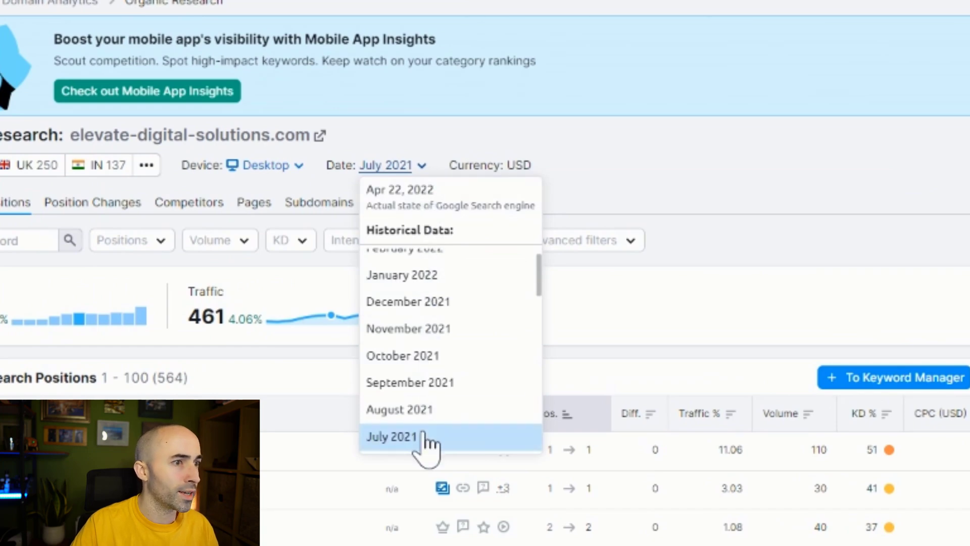
left_click(664, 314)
scroll(596, 288, "down", 1)
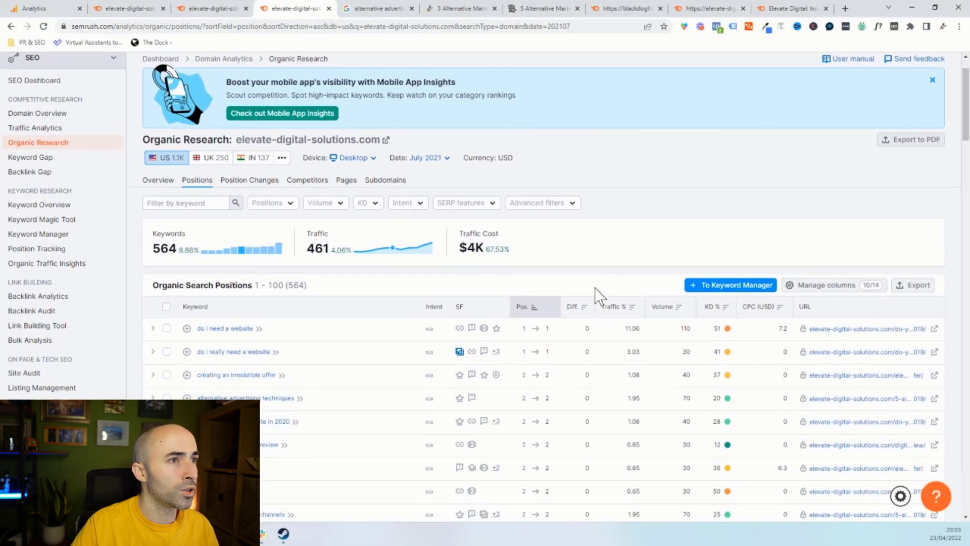
scroll(595, 287, "down", 1)
scroll(541, 257, "down", 1)
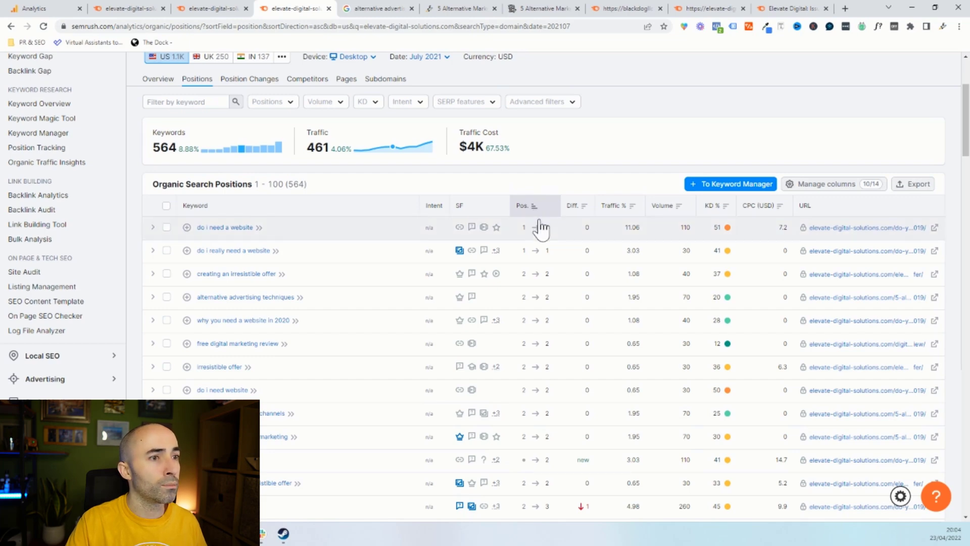
Scan the July 2021 positions table's Diff. column for keywords that lost rank
scroll(541, 228, "down", 3)
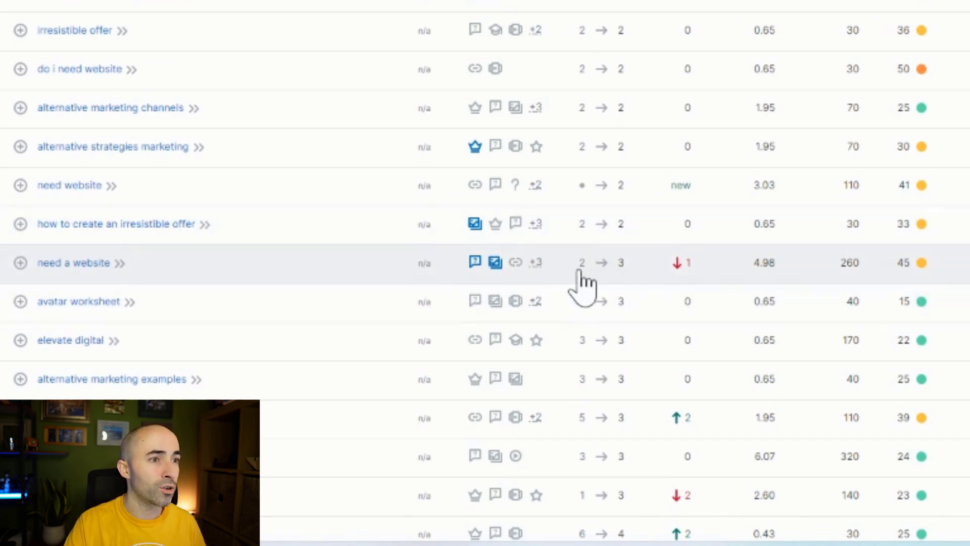
scroll(672, 293, "down", 3)
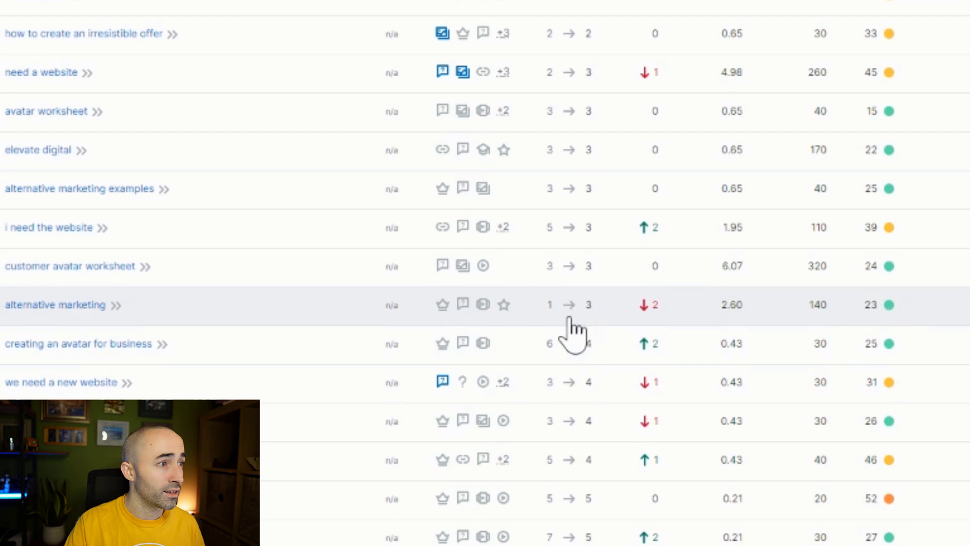
scroll(572, 330, "down", 2)
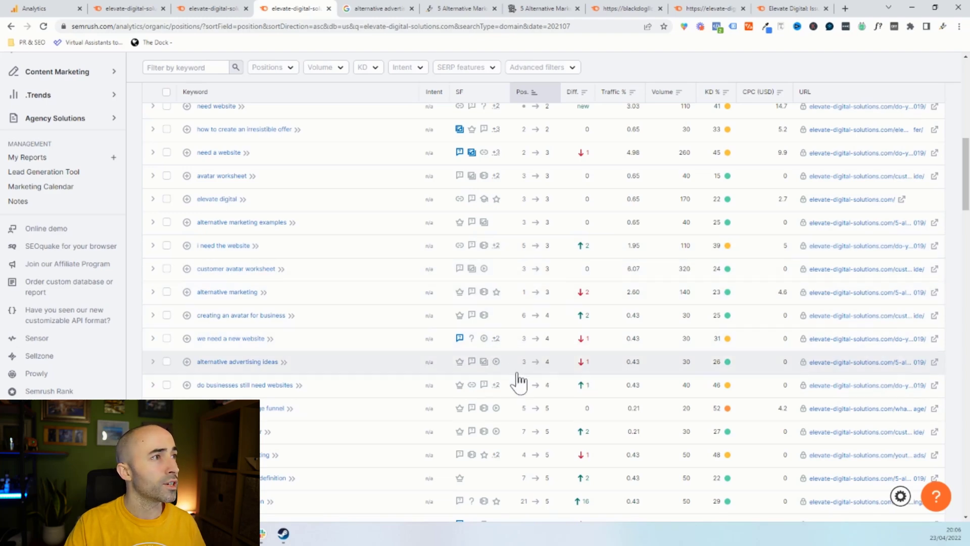
Find Elevate Digital's listing in the Google results for 'alternative advertising ideas'
key("ctrl+Tab")
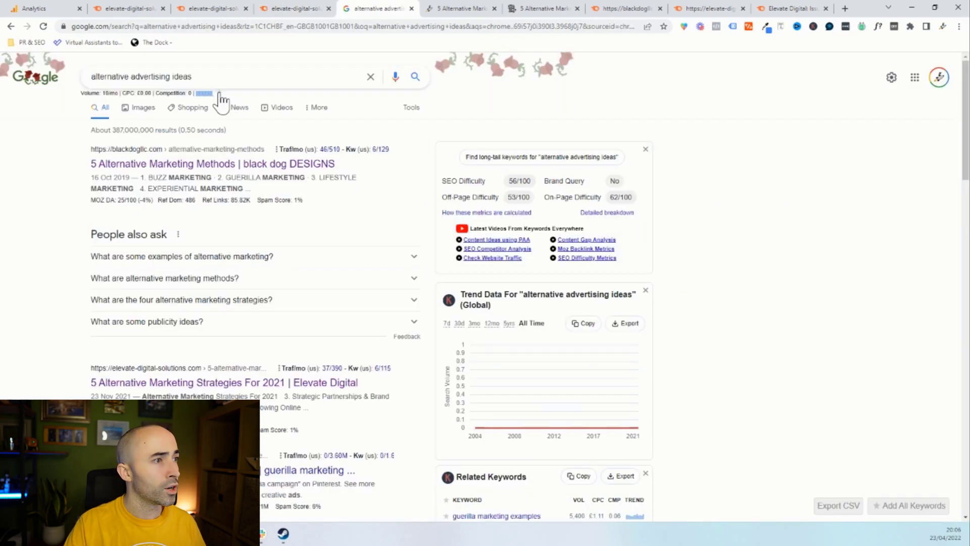
scroll(221, 100, "down", 1)
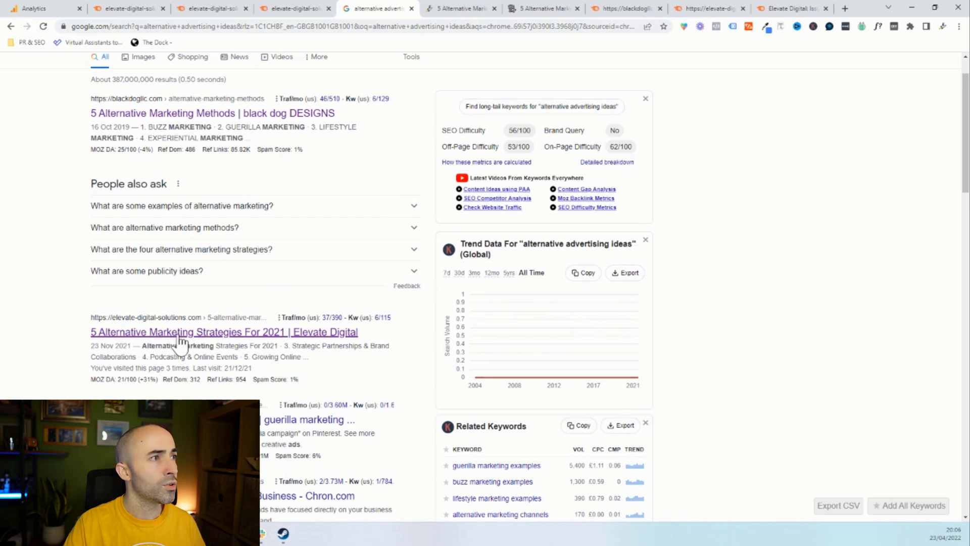
scroll(179, 344, "up", 1)
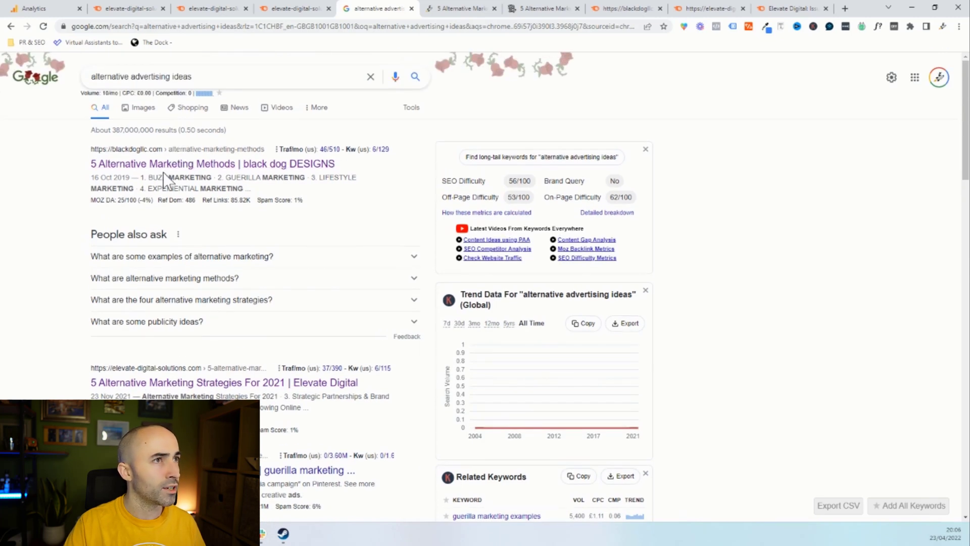
Read through Elevate Digital's alternative marketing article
left_click(463, 10)
scroll(444, 192, "up", 5)
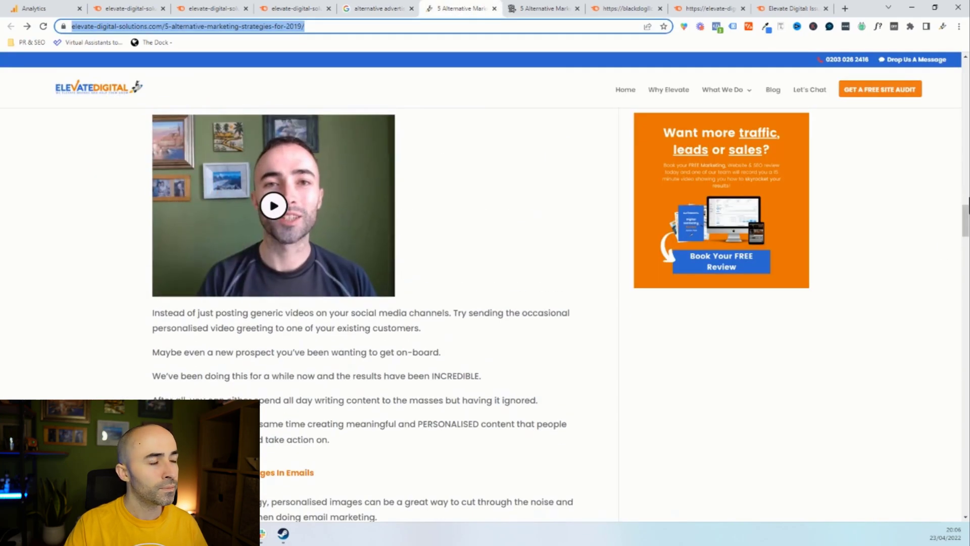
scroll(946, 245, "up", 5)
scroll(369, 314, "up", 15)
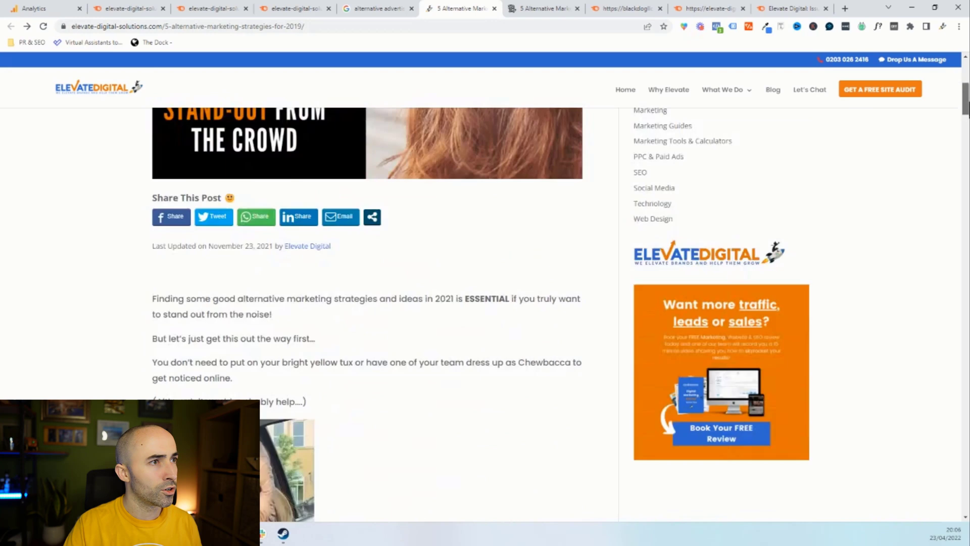
scroll(368, 313, "down", 8)
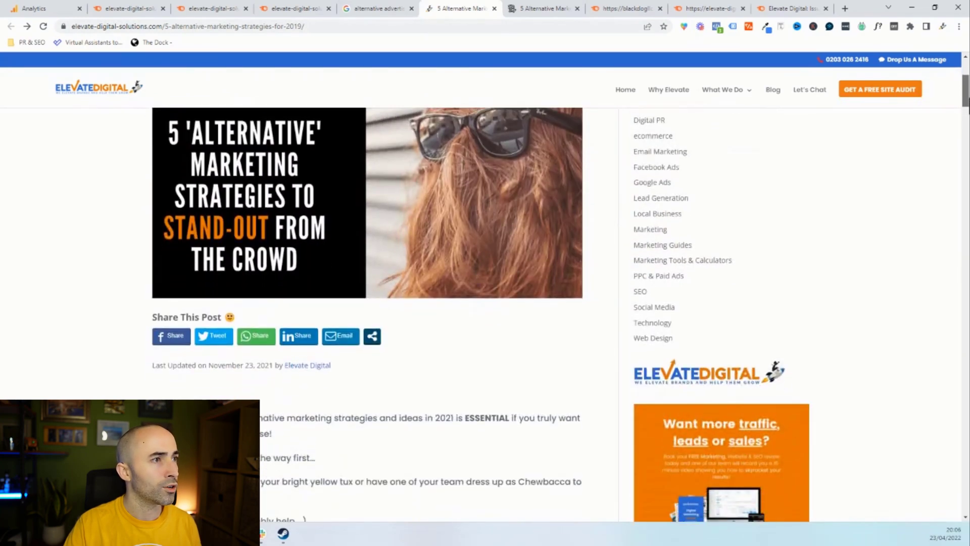
scroll(369, 313, "down", 8)
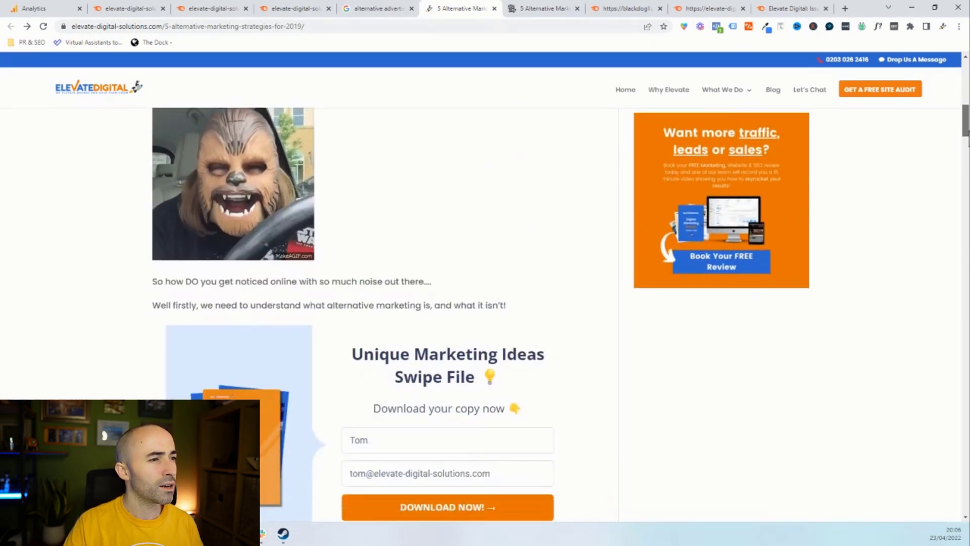
left_click_drag(965, 148, 966, 198)
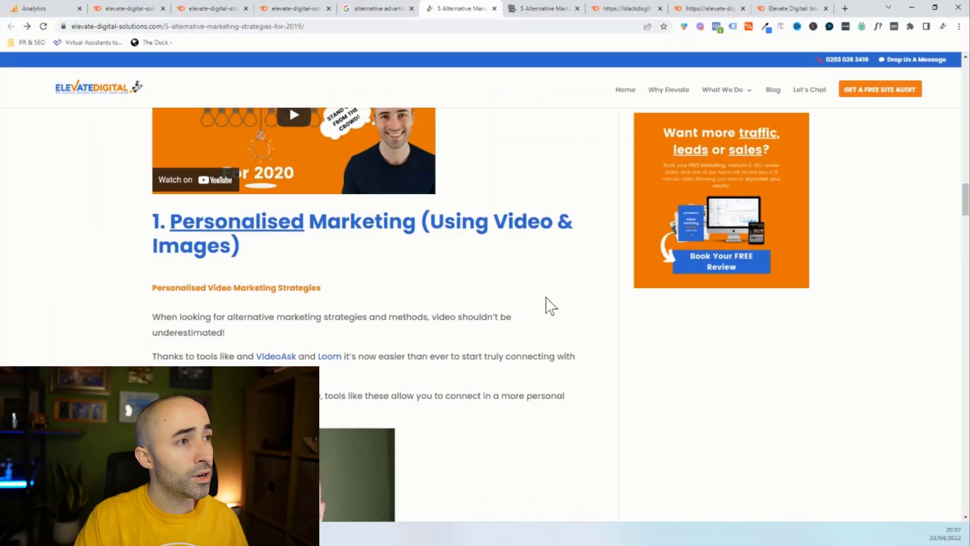
mouse_move(965, 202)
left_mouse_down()
mouse_move(966, 124)
mouse_move(965, 188)
left_mouse_up()
scroll(615, 363, "down", 6)
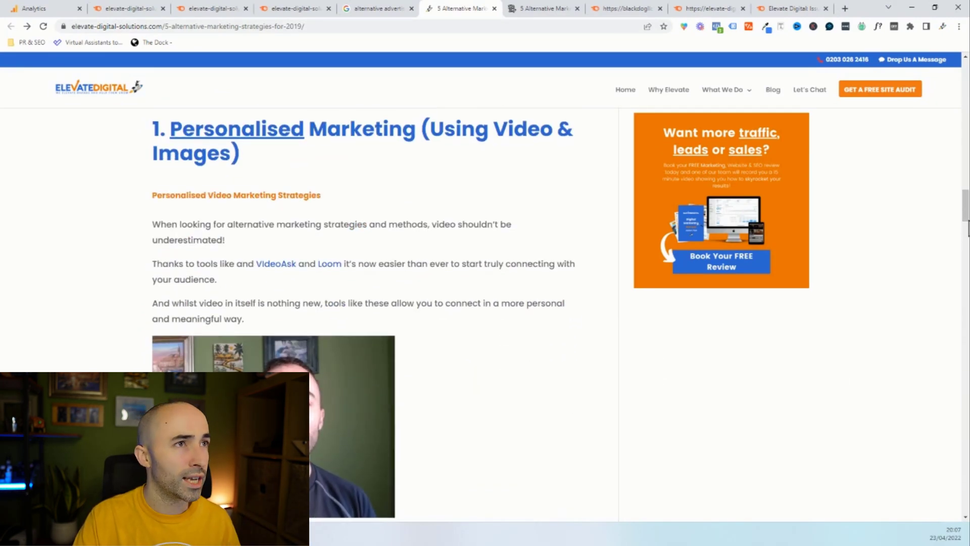
left_click_drag(966, 204, 928, 285)
Skim BLKDOG's version and view its Semrush overview: 396 traffic, 197 backlinks, Authority Score 10
key("ctrl+Tab")
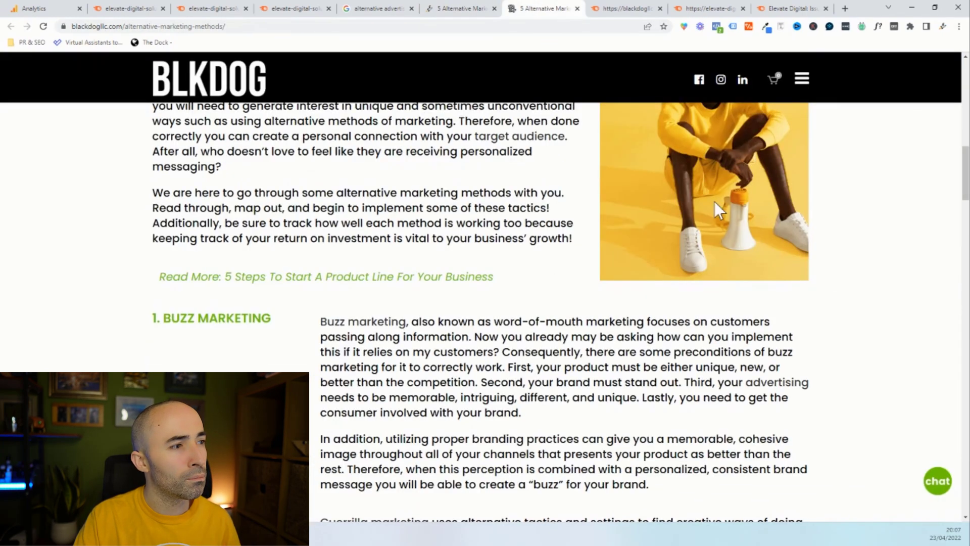
left_click_drag(968, 191, 967, 222)
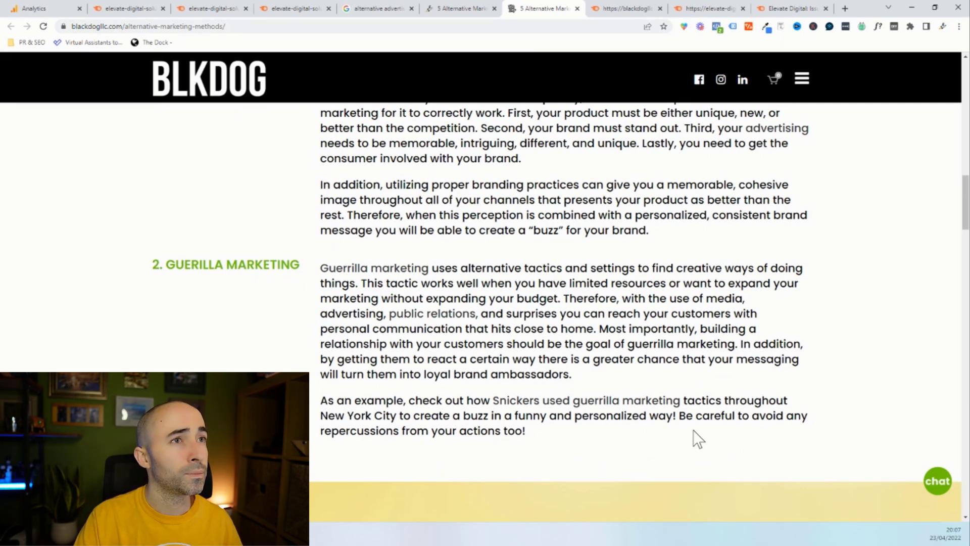
left_click(626, 8)
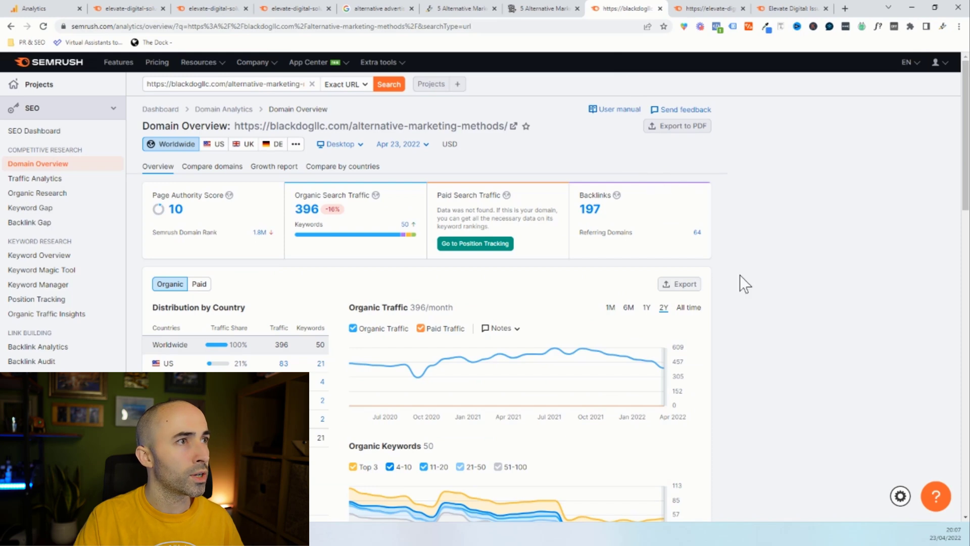
Compare Elevate's article overview (163 traffic, 51 backlinks) against BLKDOG's 197 backlinks, then return to BLKDOG
left_click(344, 84)
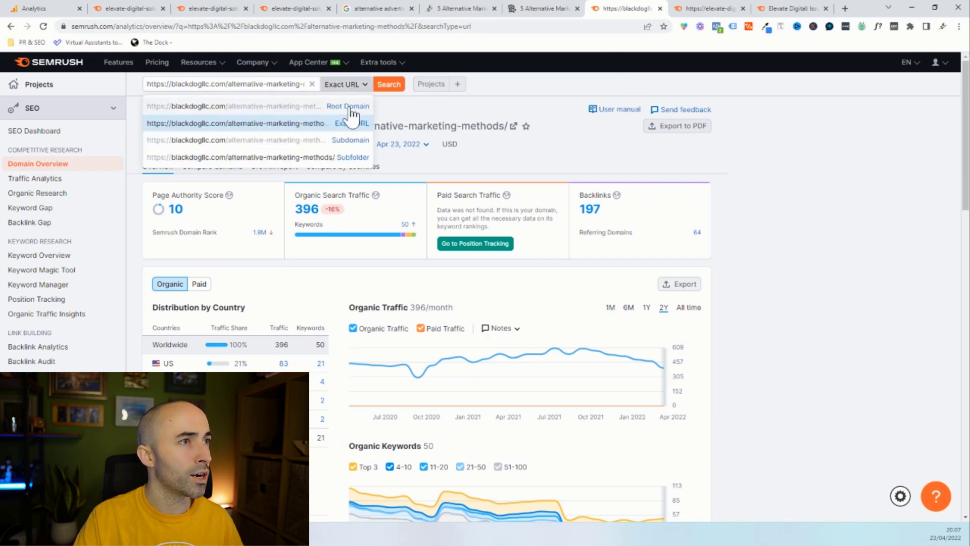
left_click(613, 151)
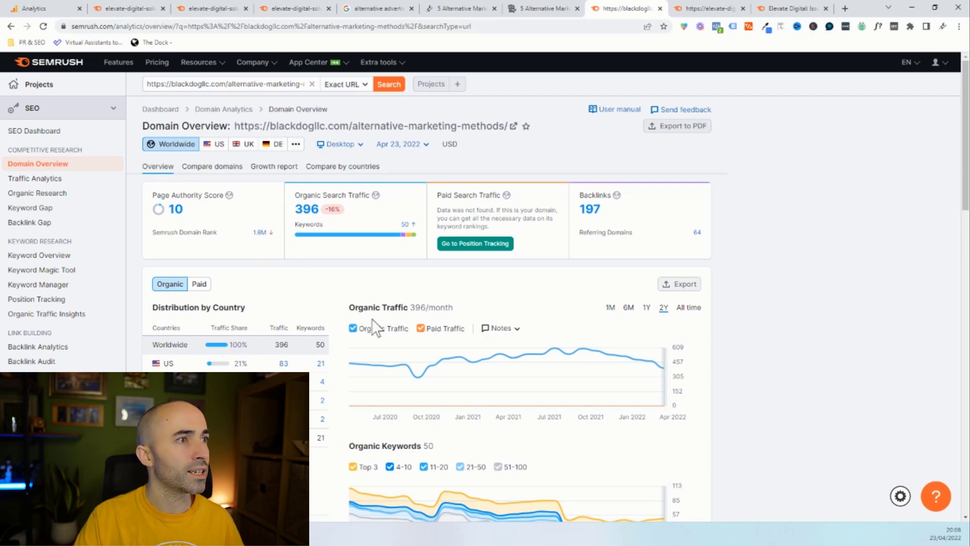
mouse_move(336, 233)
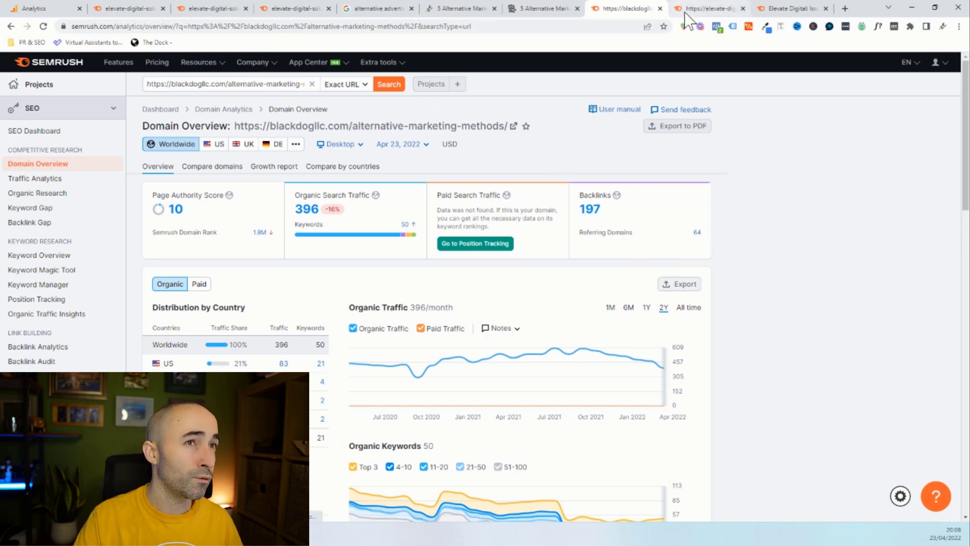
left_click(712, 5)
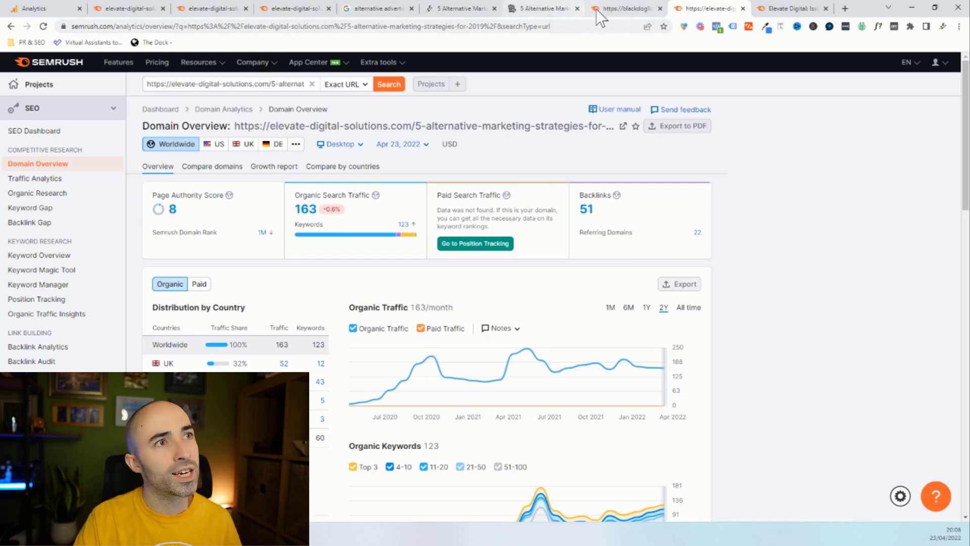
left_click(538, 10)
scroll(515, 384, "up", 10)
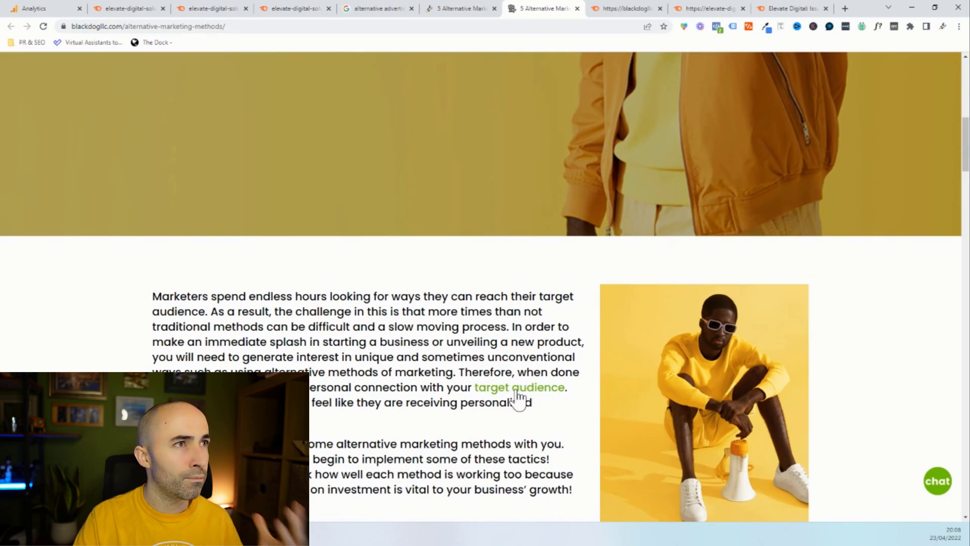
Check both articles' rankings for 'alternative advertising ideas', then open Elevate Digital's post
scroll(511, 358, "up", 2)
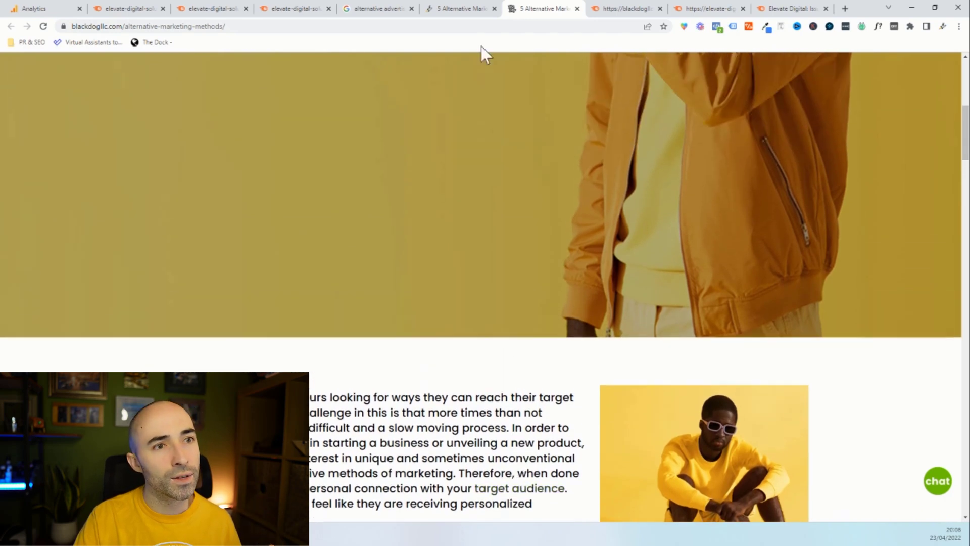
left_click(378, 9)
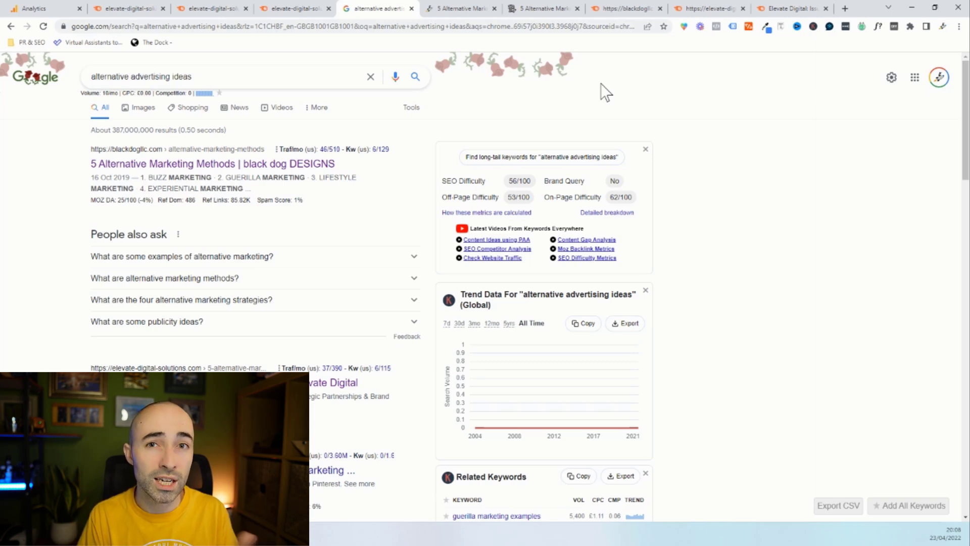
left_click(460, 6)
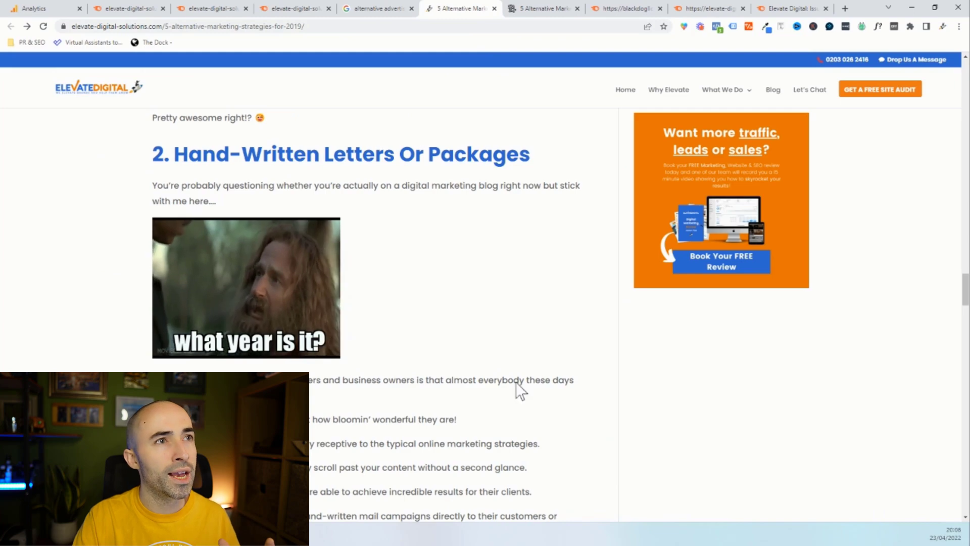
scroll(505, 385, "up", 1)
Re-read BLKDOG's article, then return to Elevate Digital's hand-written letters section
left_click(529, 2)
scroll(505, 420, "down", 5)
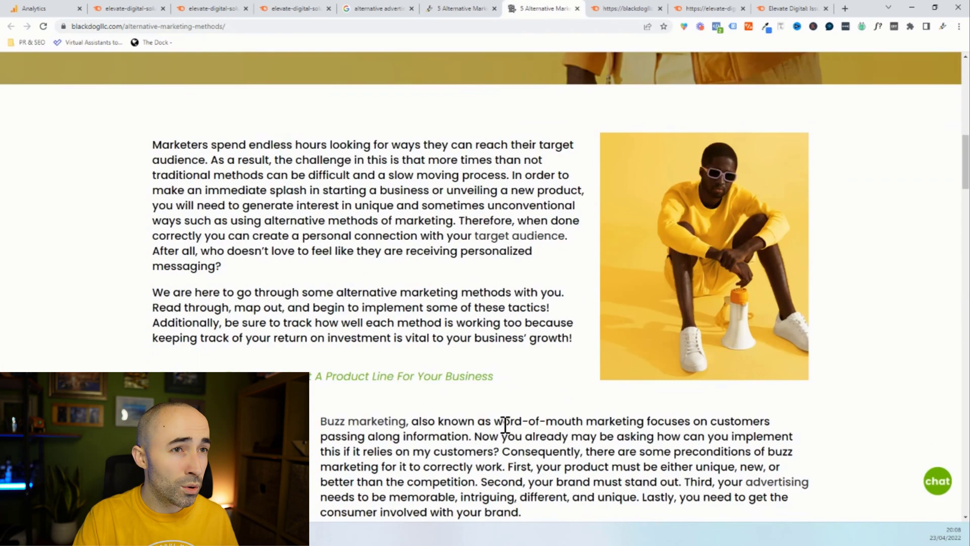
scroll(505, 424, "down", 3)
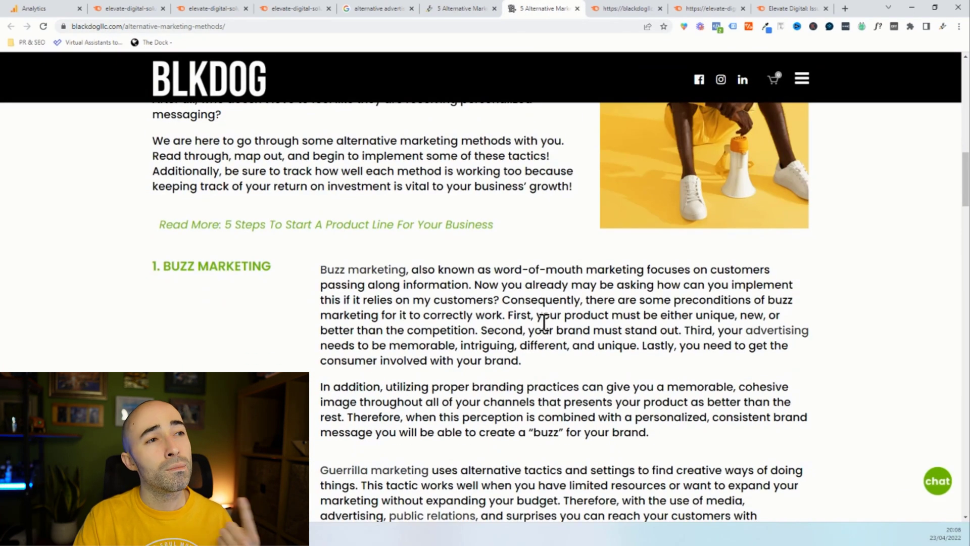
scroll(543, 321, "down", 4)
left_click(446, 9)
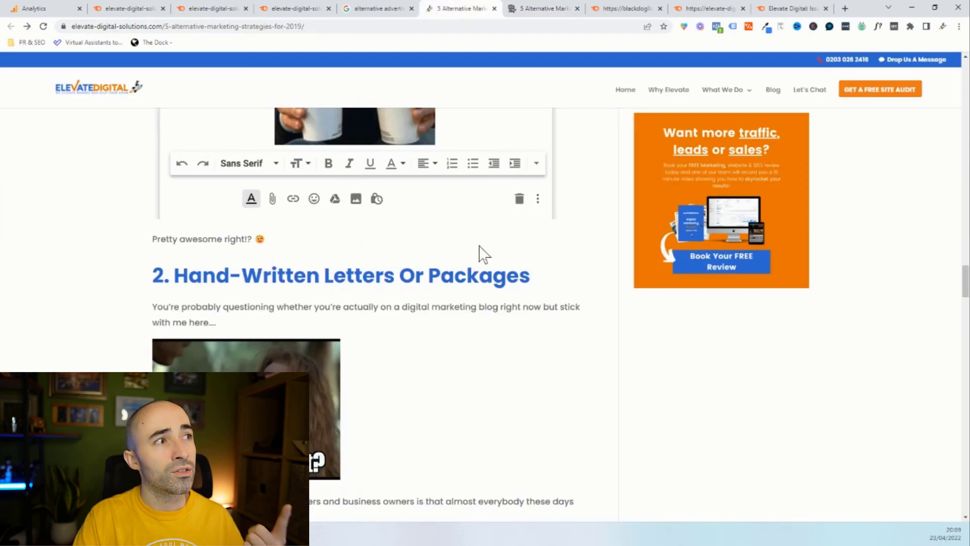
scroll(484, 283, "down", 1)
scroll(488, 349, "up", 1)
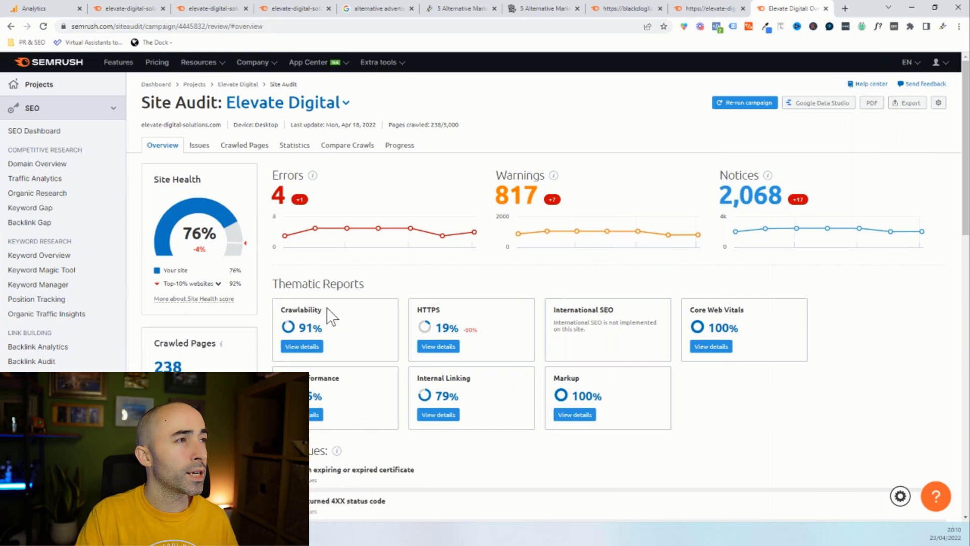
Open the Issues list for the site audit's 4 errors
scroll(331, 314, "down", 1)
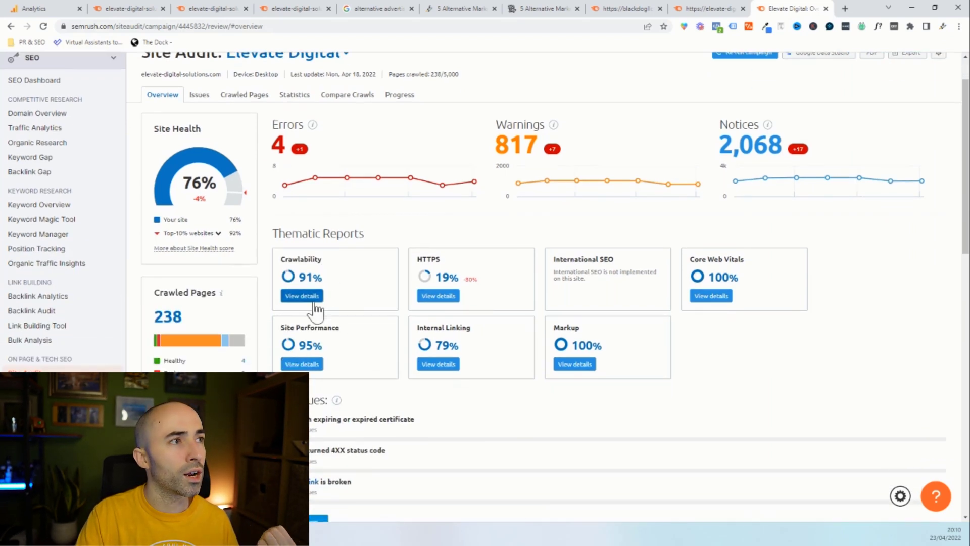
left_click(282, 147)
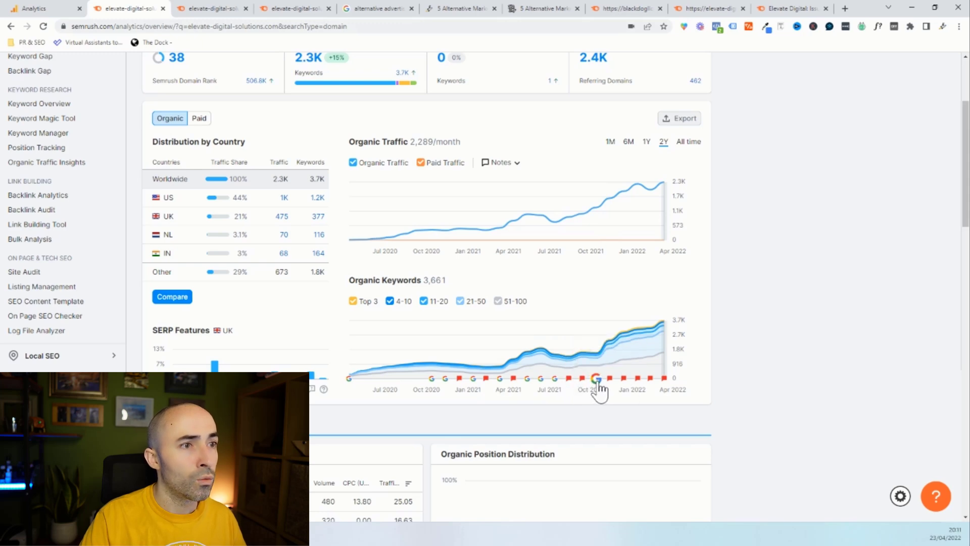
Open the keyword chart's November 2021 notes and find the Core Update dated Nov 18, 2021
left_click(597, 380)
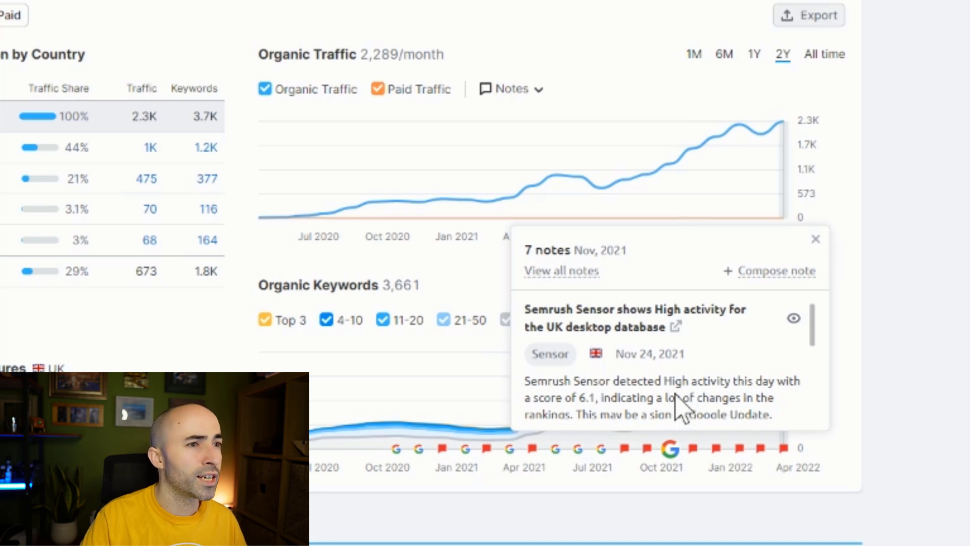
scroll(710, 422, "down", 2)
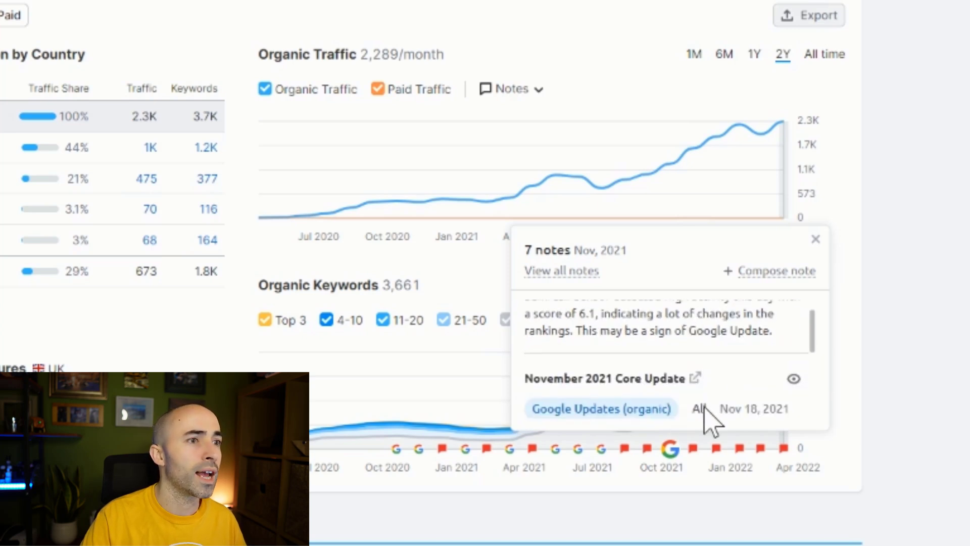
scroll(705, 411, "down", 2)
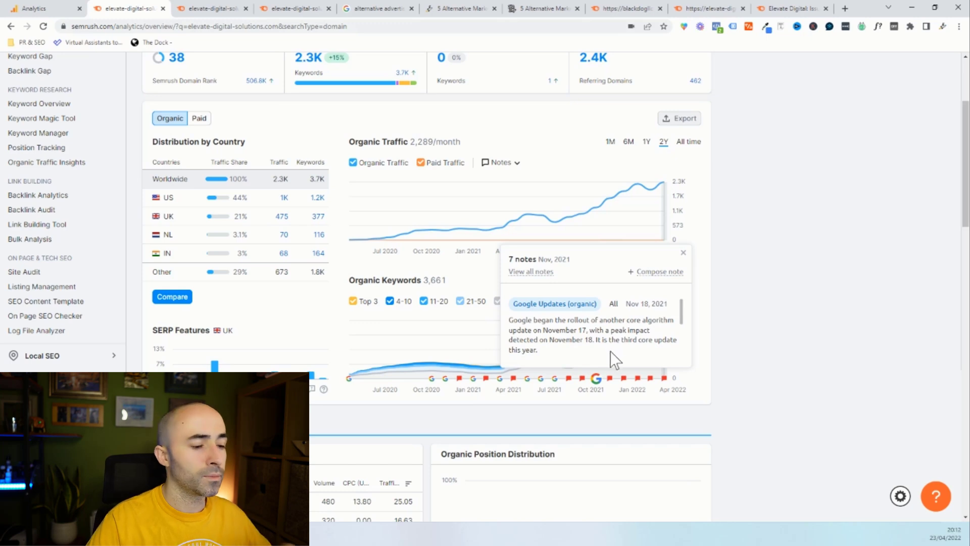
In a new tab, search Google for 'google search algorithm update june 2021'
left_click(845, 8)
type("google search al")
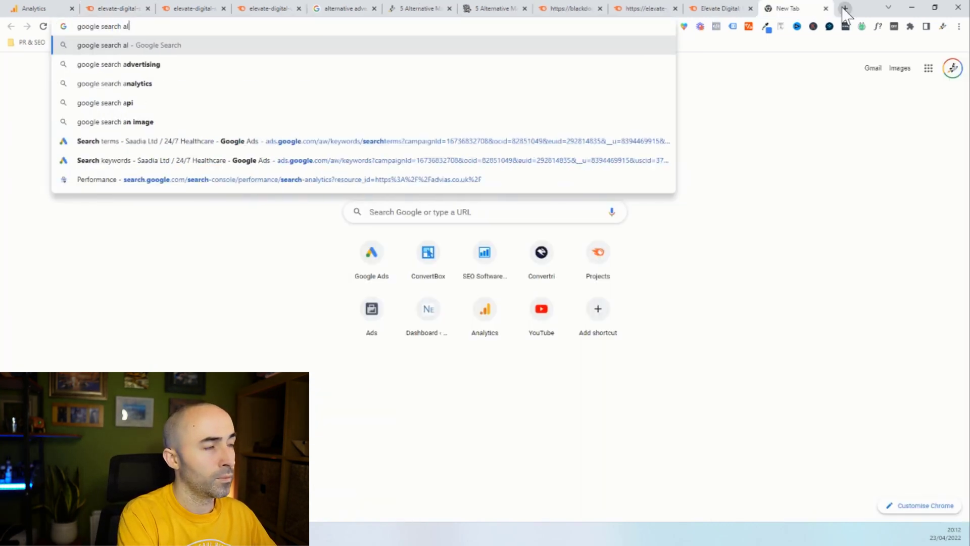
type("gorithm upd")
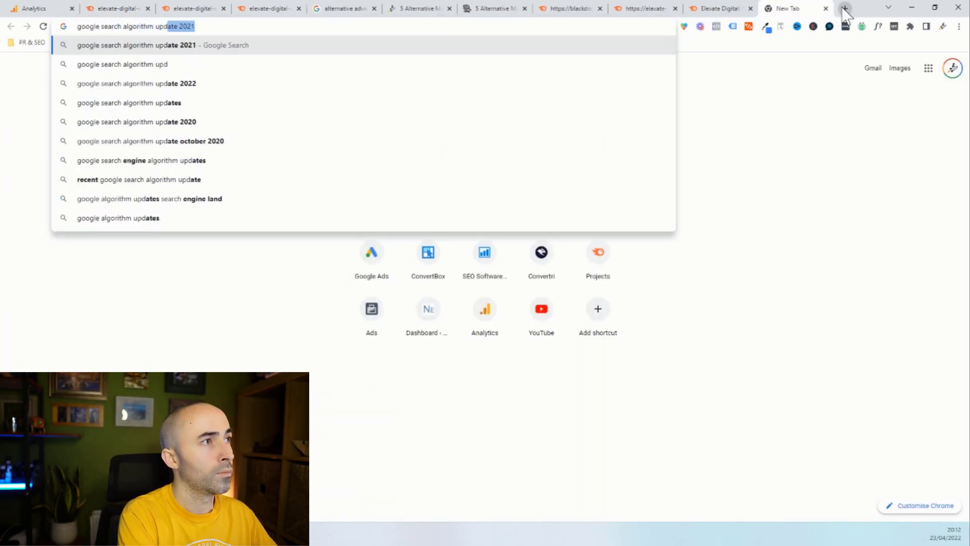
type("ate")
key("Return")
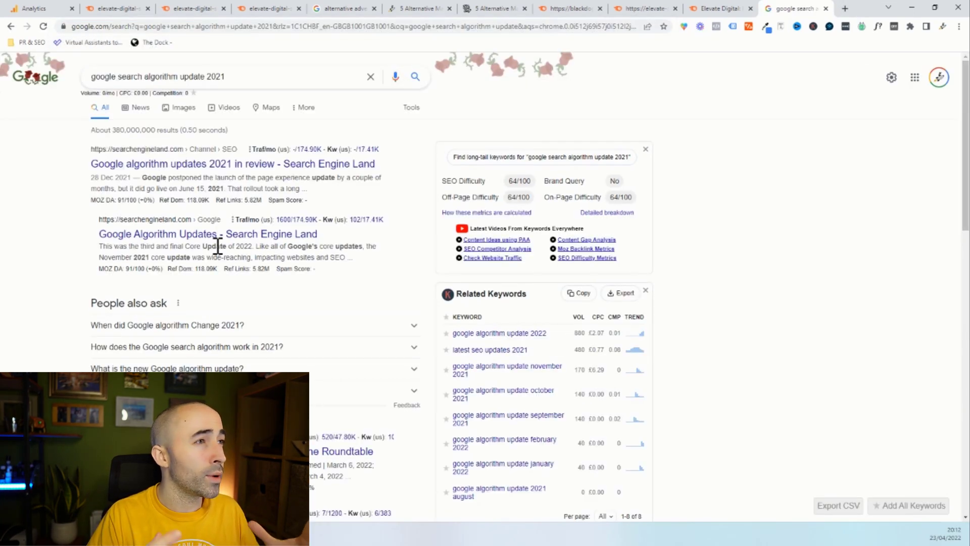
left_click(256, 73)
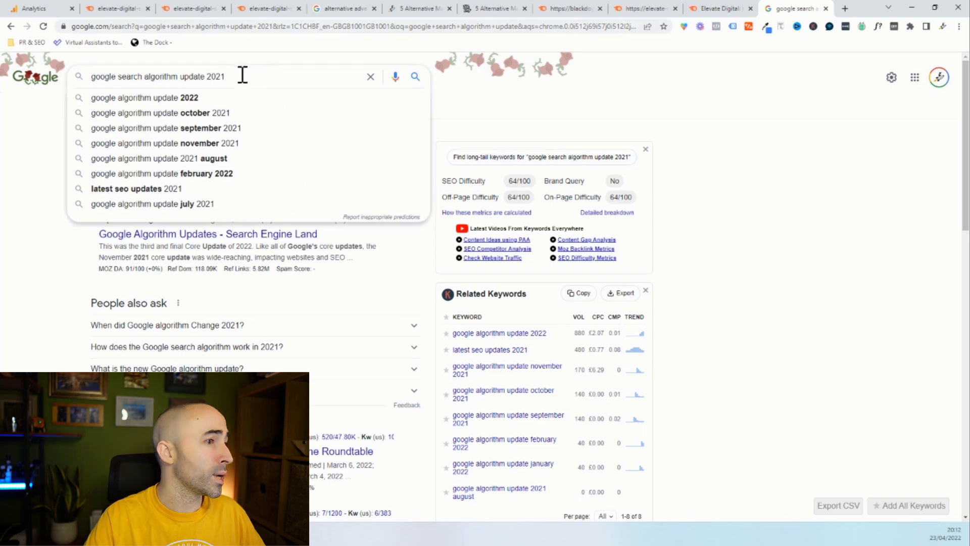
left_click(208, 80)
type("june")
key("Return")
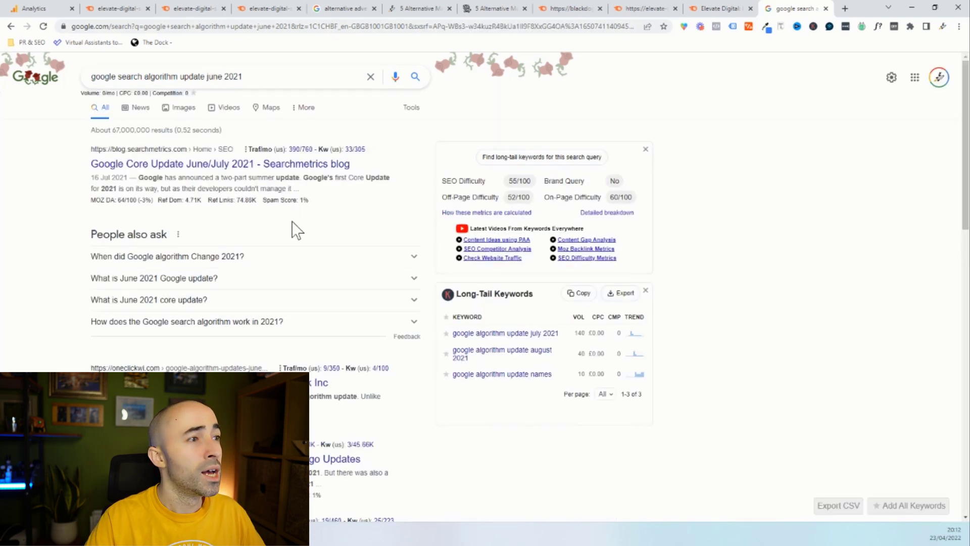
Open OneClick's 'Google Algorithm Updates June 2021' blog post from the search results in a new tab
left_click(322, 382)
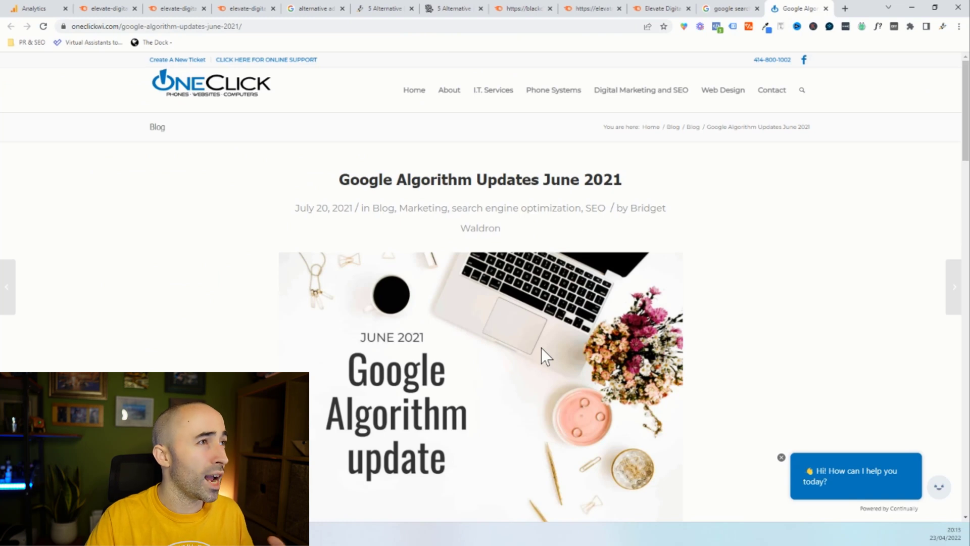